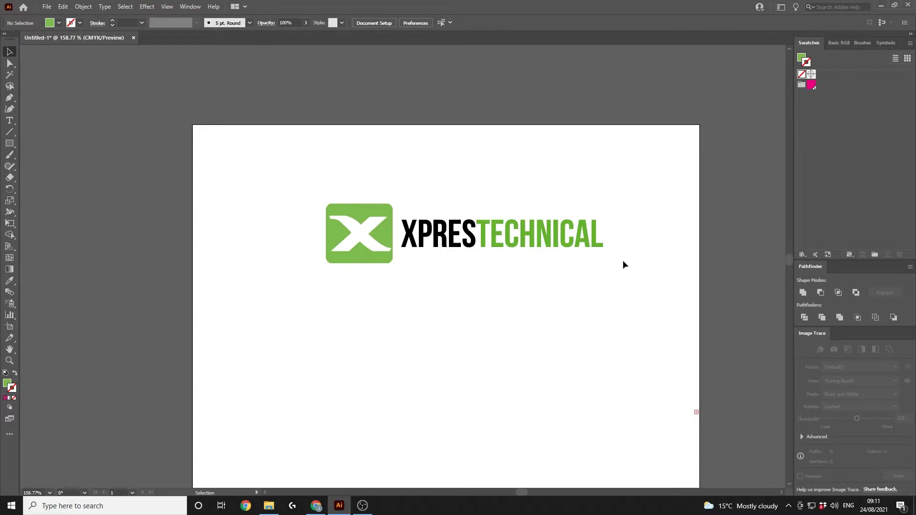
Apply the magenta CutContour swatch as a 0.1 mm stroke to the XPRESTECHNICAL lettering.
{"action": "left_click_drag", "start_coordinate": [628, 263], "coordinate": [396, 193]}
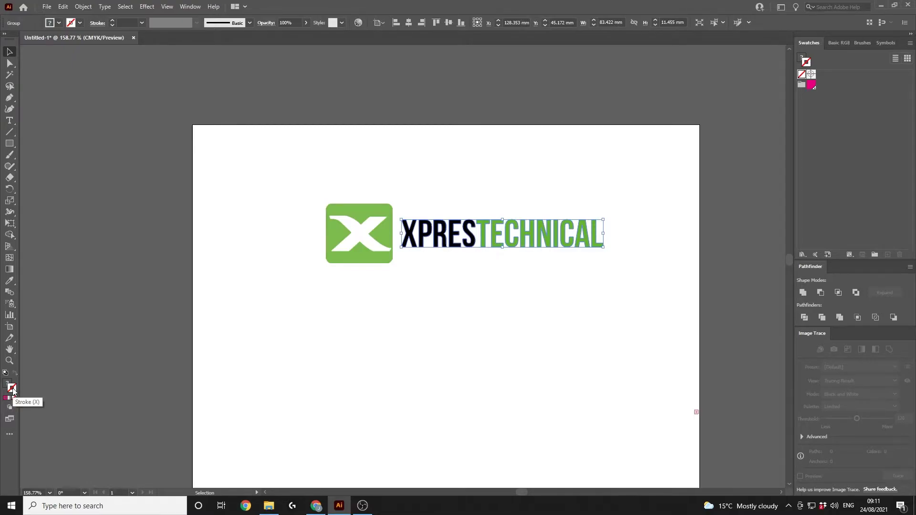
{"action": "key", "text": "x"}
{"action": "key", "text": "x"}
{"action": "left_click", "coordinate": [812, 85]}
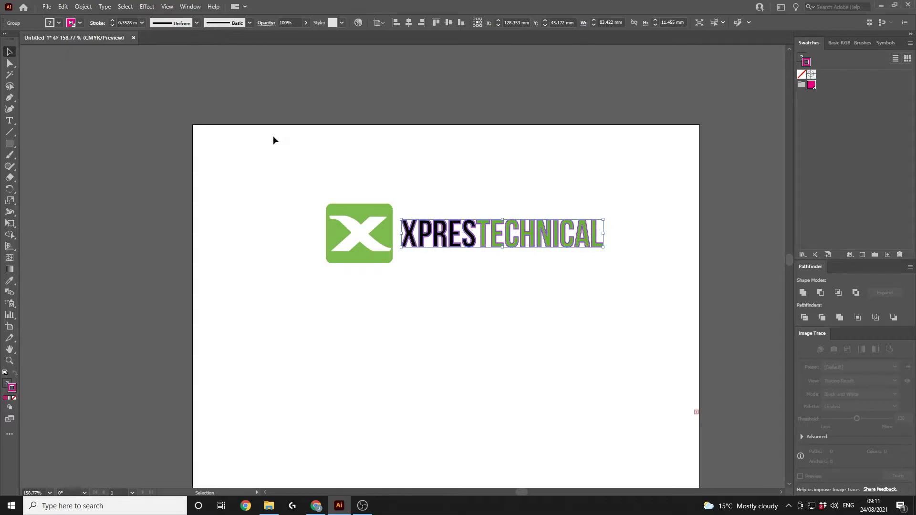
{"action": "left_click", "coordinate": [142, 23]}
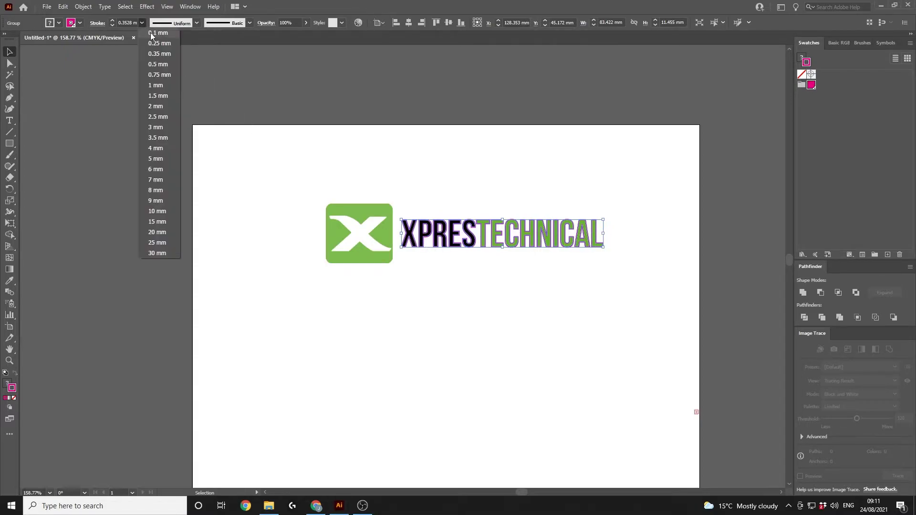
{"action": "left_click", "coordinate": [150, 32]}
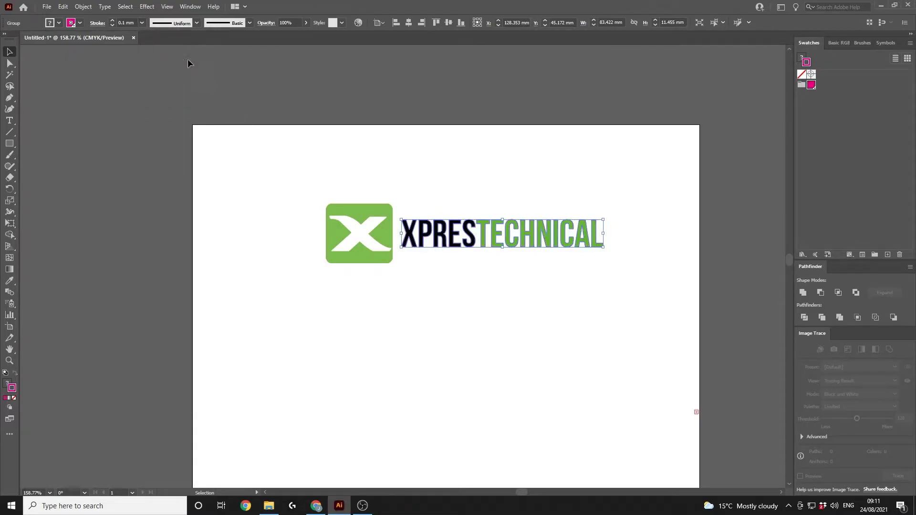
{"action": "left_click", "coordinate": [393, 133]}
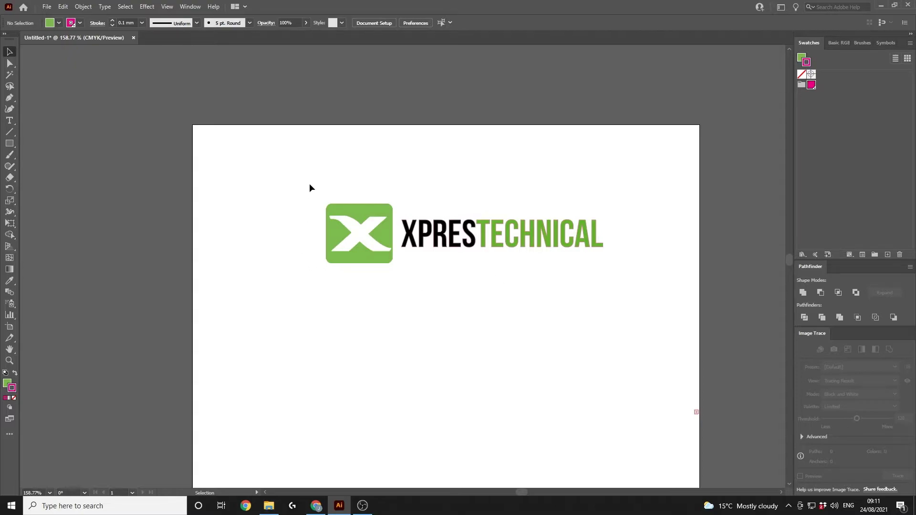
Image-trace the embedded X badge with the 3 Colors preset and expand the advanced trace settings.
{"action": "left_click_drag", "start_coordinate": [309, 184], "coordinate": [387, 269]}
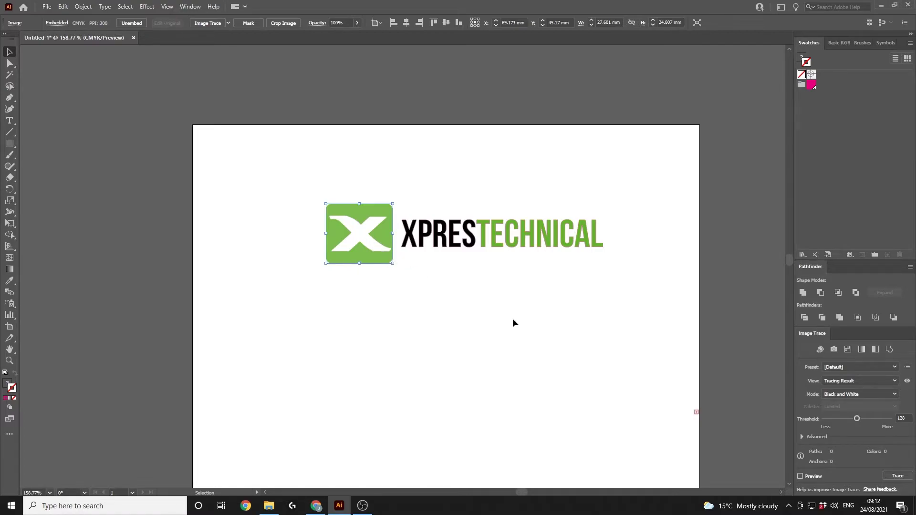
{"action": "left_click", "coordinate": [841, 368]}
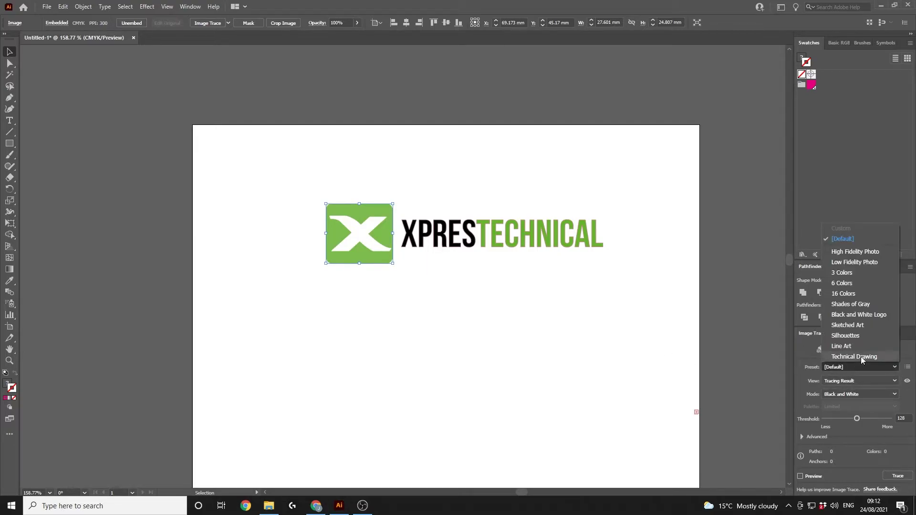
{"action": "left_click", "coordinate": [842, 273]}
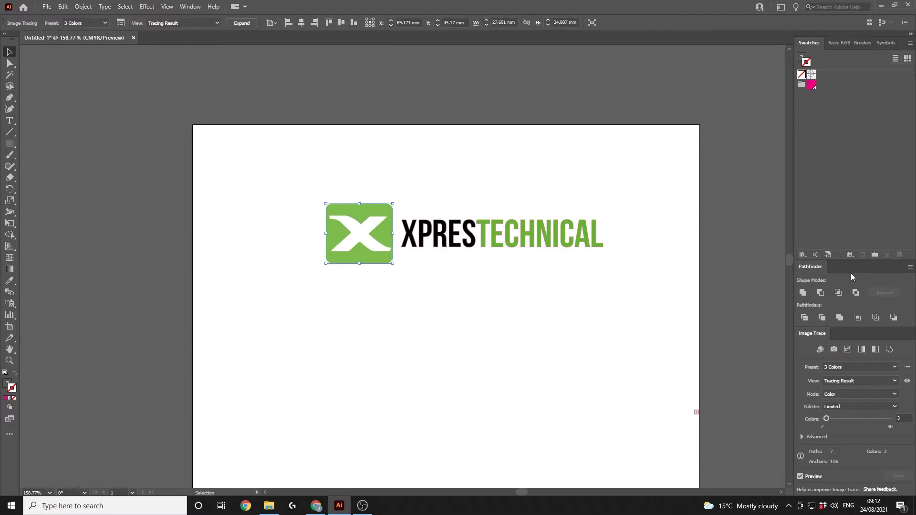
{"action": "left_click", "coordinate": [803, 435]}
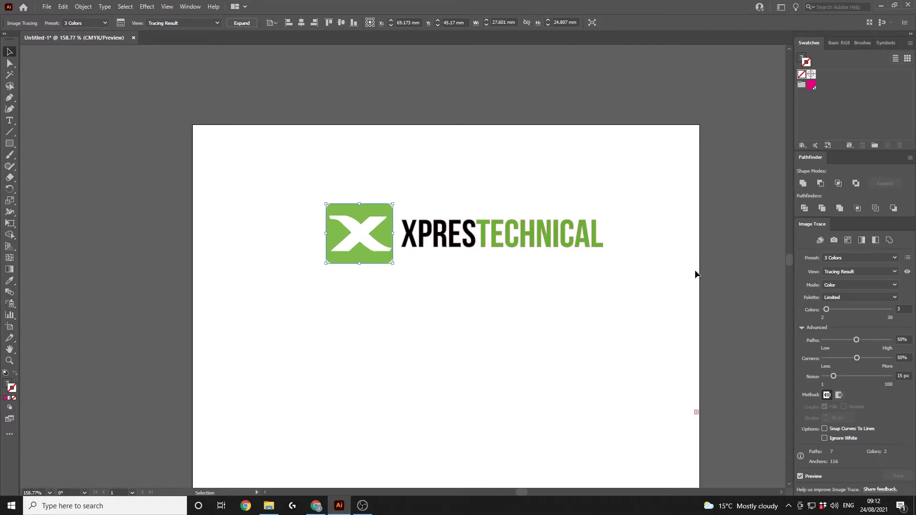
{"action": "left_click", "coordinate": [401, 352]}
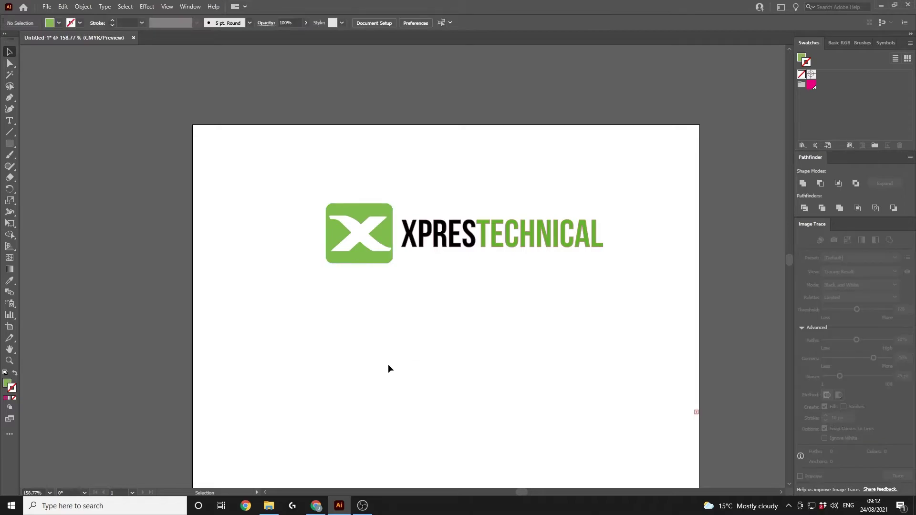
Expand the traced X badge into editable paths and ungroup the result.
{"action": "left_click", "coordinate": [350, 230]}
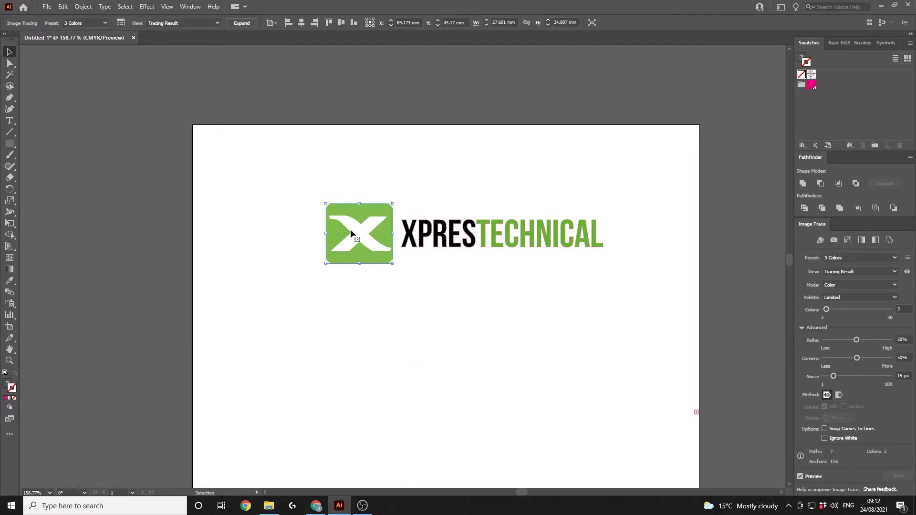
{"action": "left_click", "coordinate": [240, 23]}
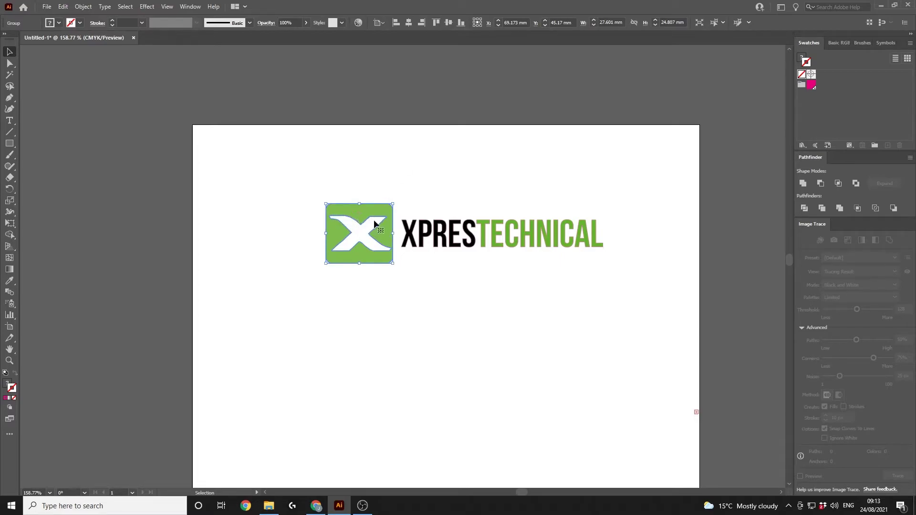
{"action": "left_click", "coordinate": [403, 289]}
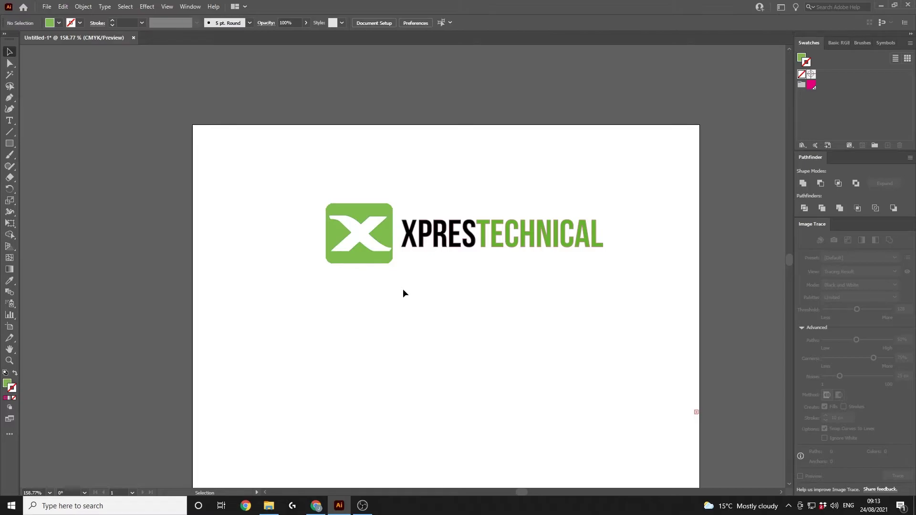
{"action": "right_click", "coordinate": [386, 240]}
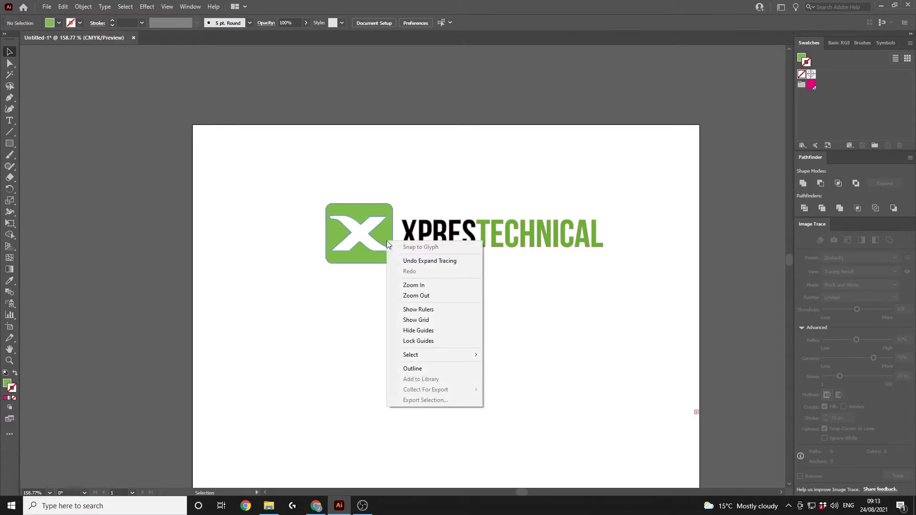
{"action": "left_click", "coordinate": [378, 233]}
{"action": "right_click", "coordinate": [378, 234]}
{"action": "left_click", "coordinate": [404, 307]}
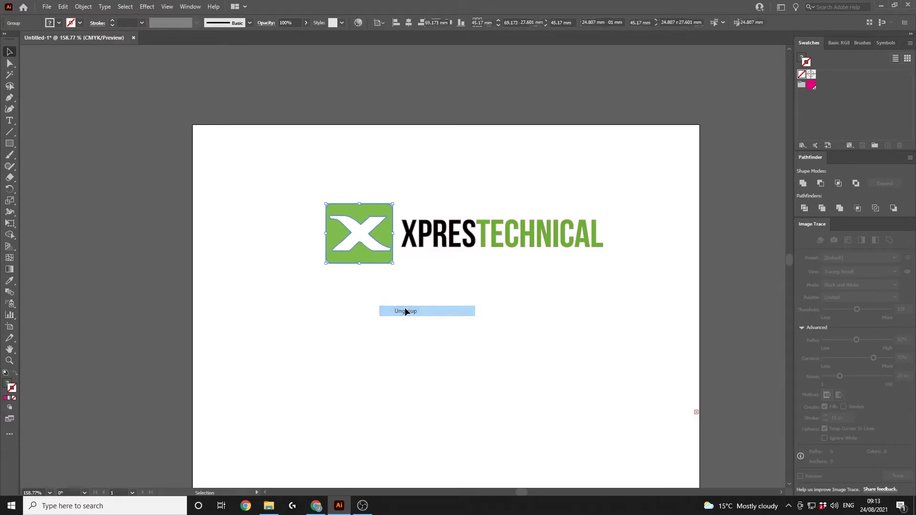
{"action": "left_click", "coordinate": [400, 302]}
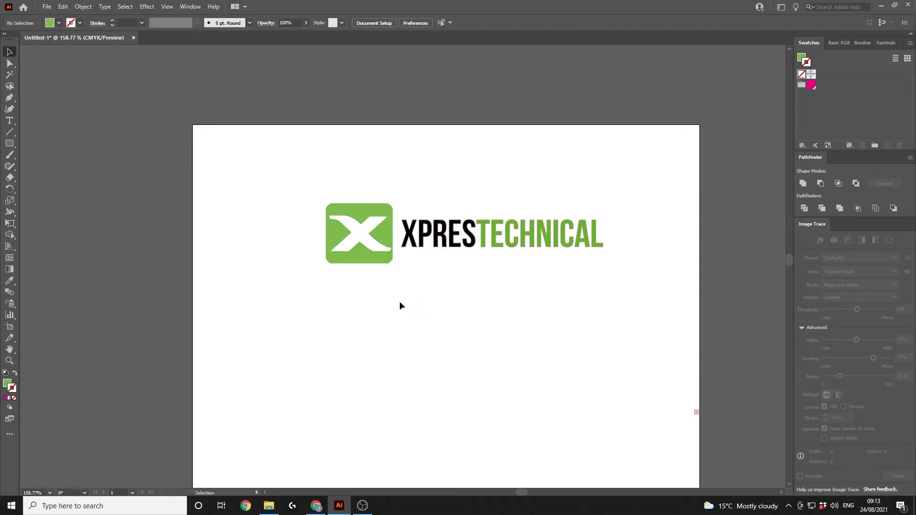
Select all the shapes of the X badge and place a duplicate directly below the original.
{"action": "left_click", "coordinate": [391, 262]}
{"action": "left_click_drag", "start_coordinate": [390, 261], "coordinate": [326, 206]}
{"action": "left_click", "coordinate": [325, 266]}
{"action": "left_click_drag", "start_coordinate": [314, 190], "coordinate": [396, 293]}
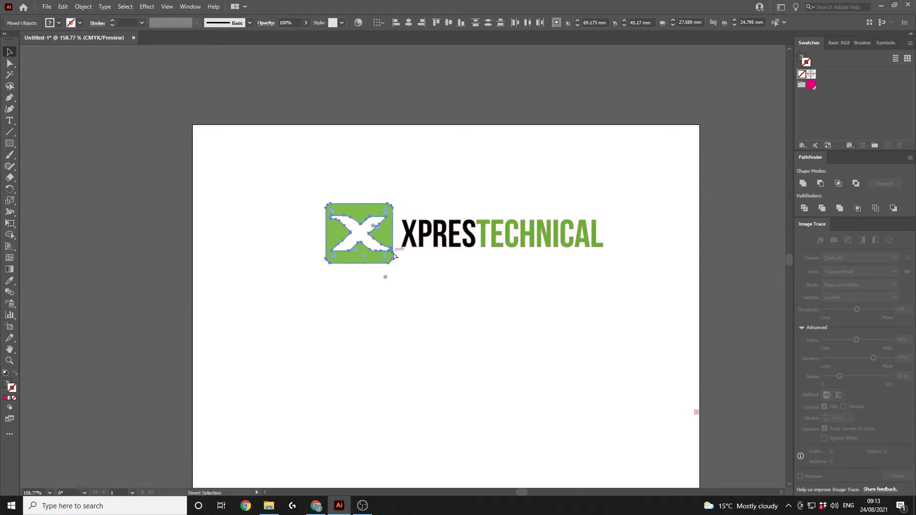
{"action": "key", "text": "ctrl+v"}
{"action": "left_click_drag", "start_coordinate": [399, 261], "coordinate": [355, 297]}
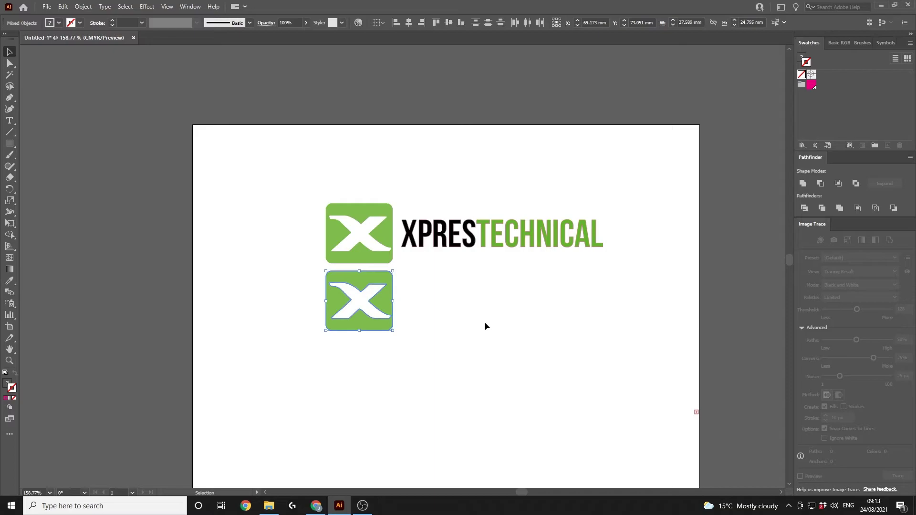
Unite the duplicated badge's shapes into one solid rounded square with Pathfinder.
{"action": "left_click", "coordinate": [803, 184]}
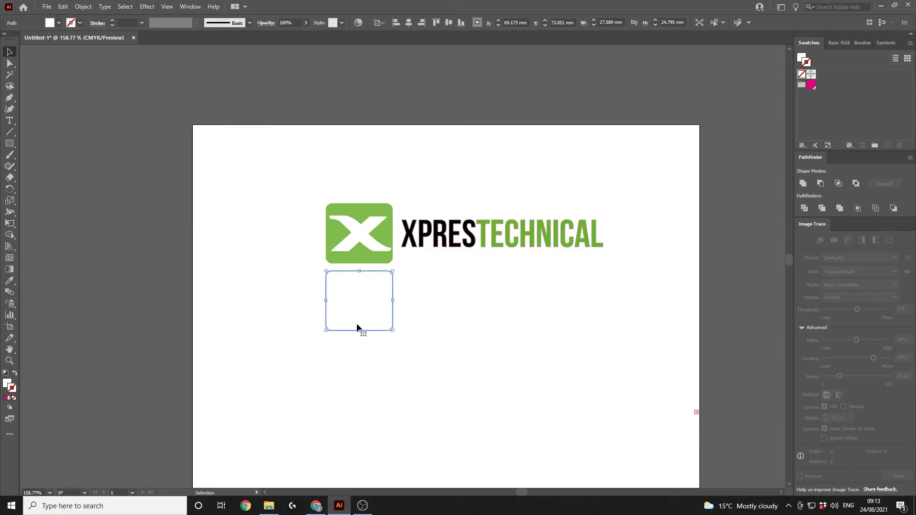
{"action": "left_click", "coordinate": [426, 330]}
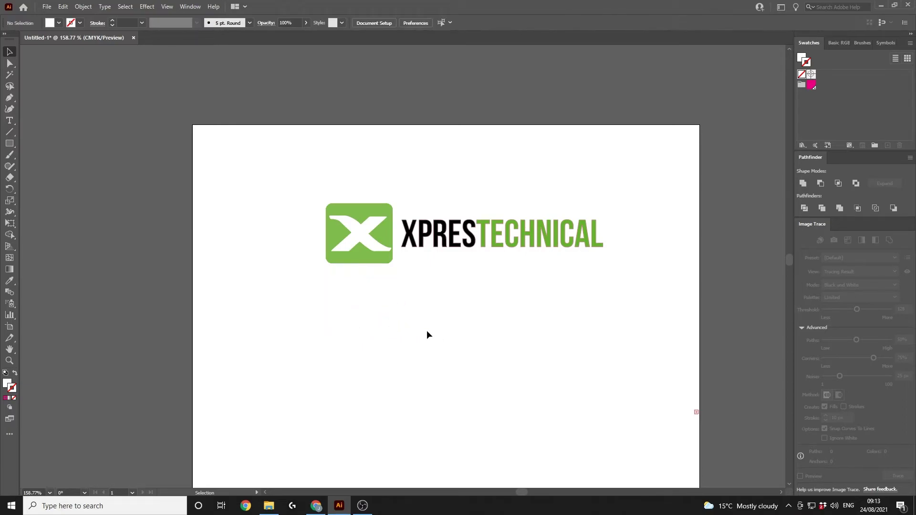
{"action": "left_click", "coordinate": [368, 314]}
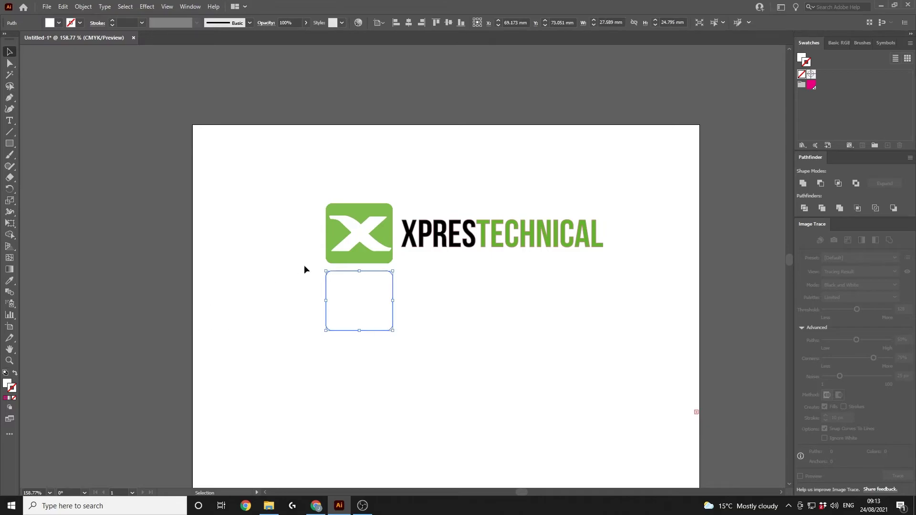
Try applying the CutContour stroke directly to all shapes of the original X badge.
{"action": "left_click_drag", "start_coordinate": [310, 190], "coordinate": [394, 264]}
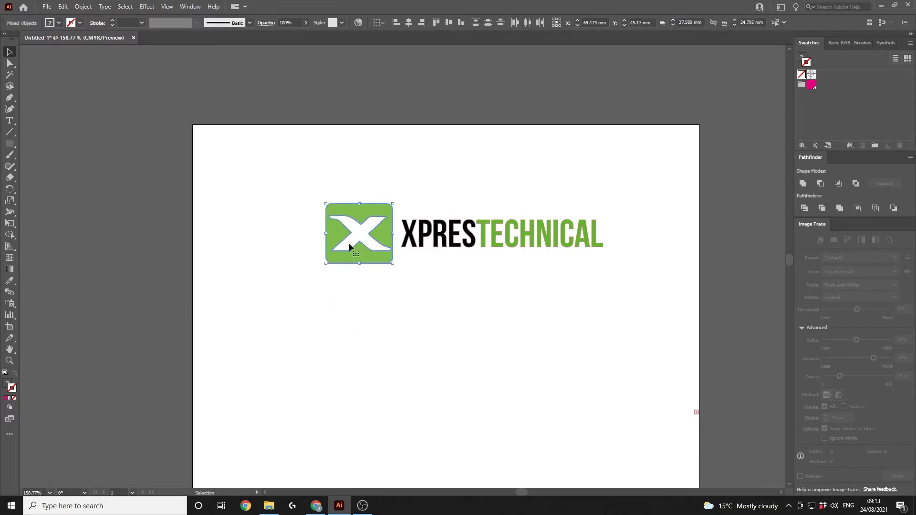
{"action": "left_click", "coordinate": [811, 85]}
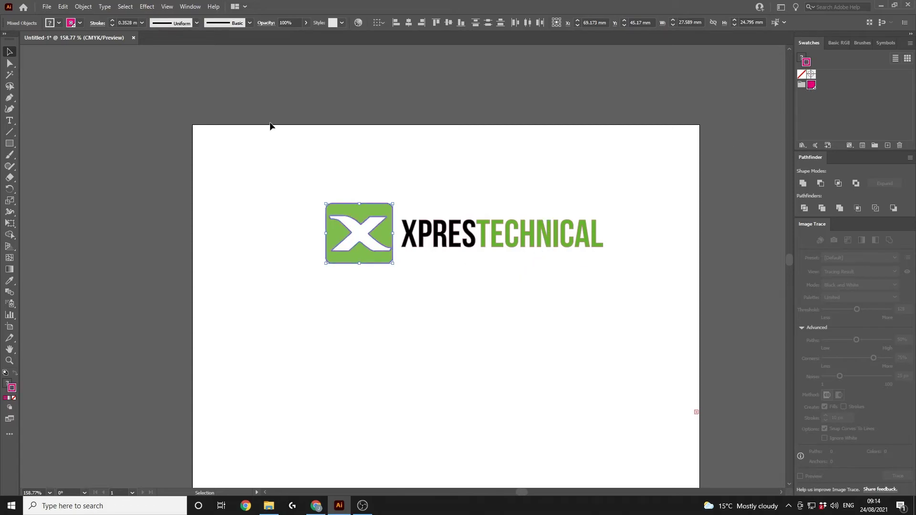
{"action": "left_click", "coordinate": [297, 178]}
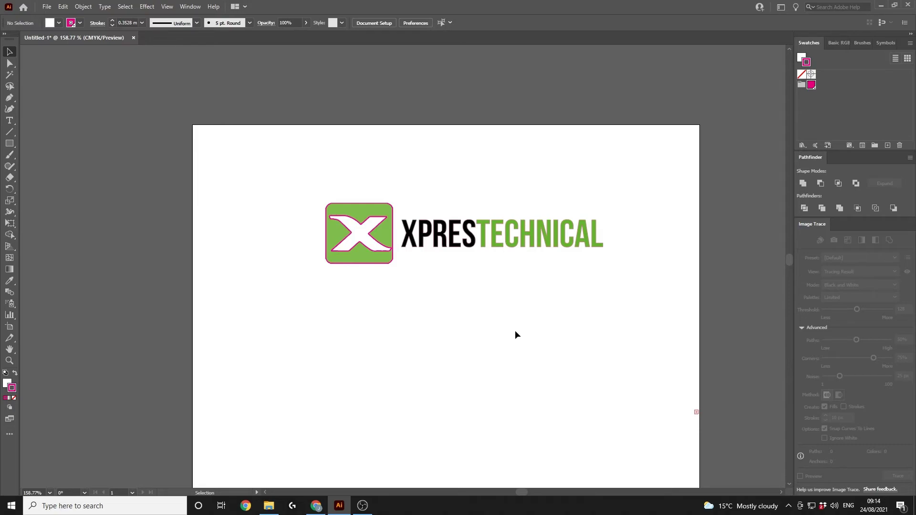
Give the united rounded square below the badge no fill and a CutContour stroke.
{"action": "mouse_move", "coordinate": [375, 237]}
{"action": "left_mouse_down"}
{"action": "mouse_move", "coordinate": [378, 307]}
{"action": "mouse_move", "coordinate": [371, 303]}
{"action": "left_mouse_up"}
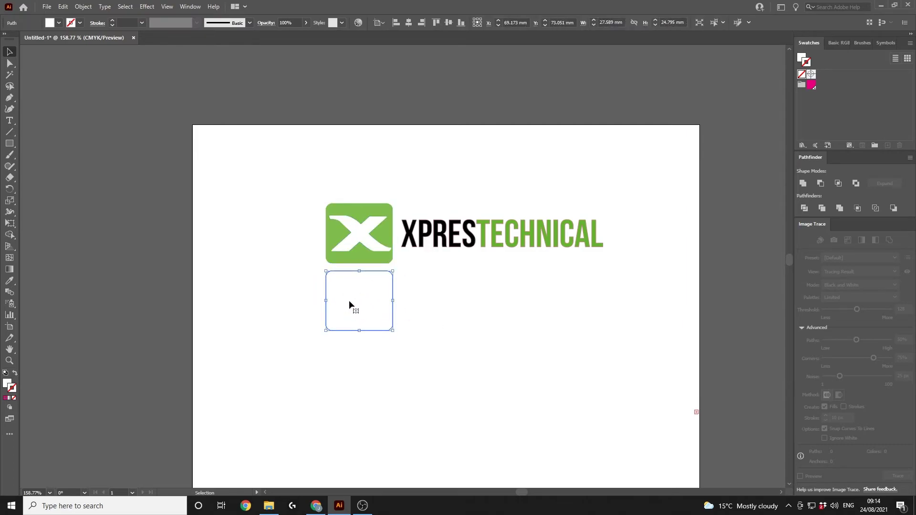
{"action": "left_click", "coordinate": [6, 397]}
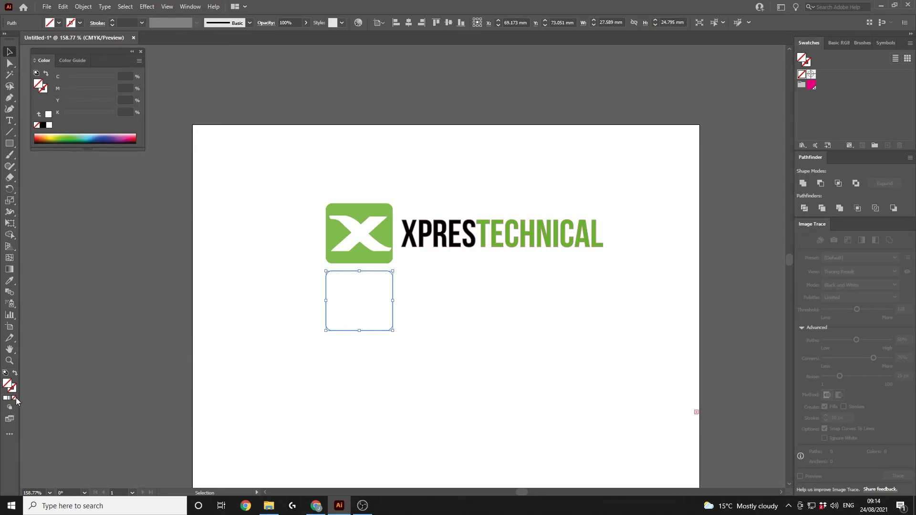
{"action": "left_click", "coordinate": [14, 392]}
{"action": "left_click", "coordinate": [810, 86]}
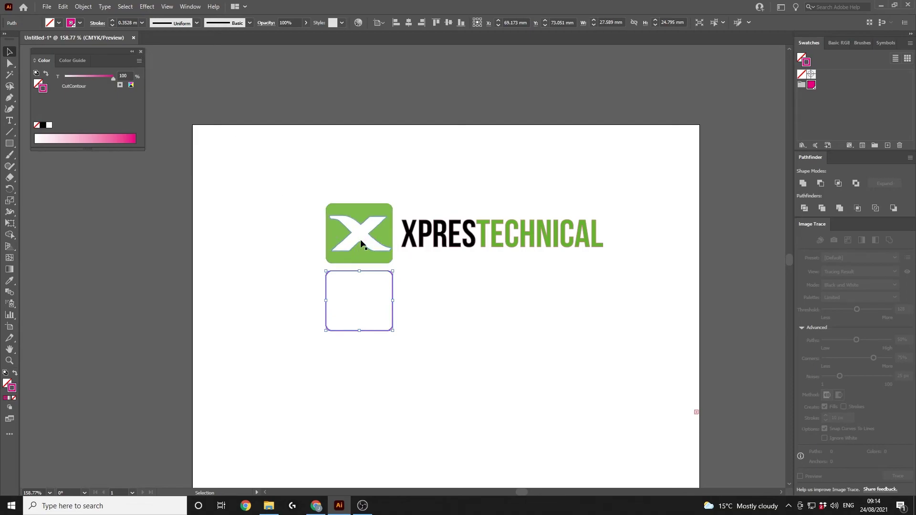
Move the rounded-square outline up over the original X badge and set its stroke weight to 0.1 mm.
{"action": "left_click_drag", "start_coordinate": [370, 330], "coordinate": [370, 263]}
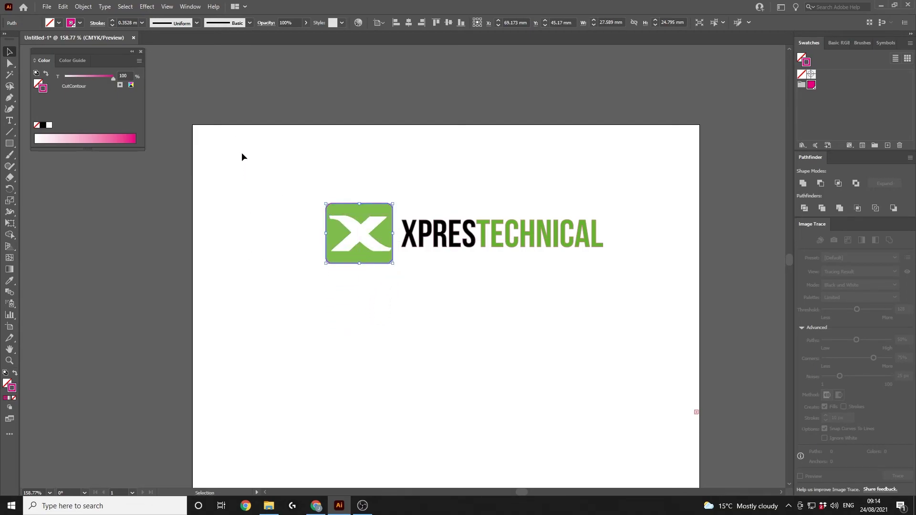
{"action": "left_click", "coordinate": [142, 22]}
{"action": "left_click", "coordinate": [151, 31]}
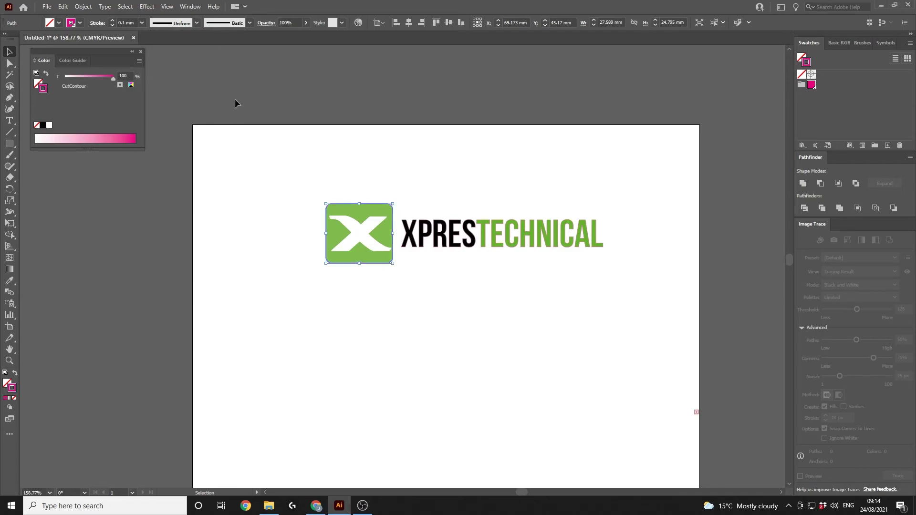
{"action": "left_click", "coordinate": [287, 166]}
Examine the cut contour lines around the X badge and the lettering up close, including the badge's edges.
{"action": "key", "text": "z"}
{"action": "left_click_drag", "start_coordinate": [393, 233], "coordinate": [593, 239]}
{"action": "left_click", "coordinate": [134, 232]}
{"action": "left_click_drag", "start_coordinate": [134, 233], "coordinate": [170, 235]}
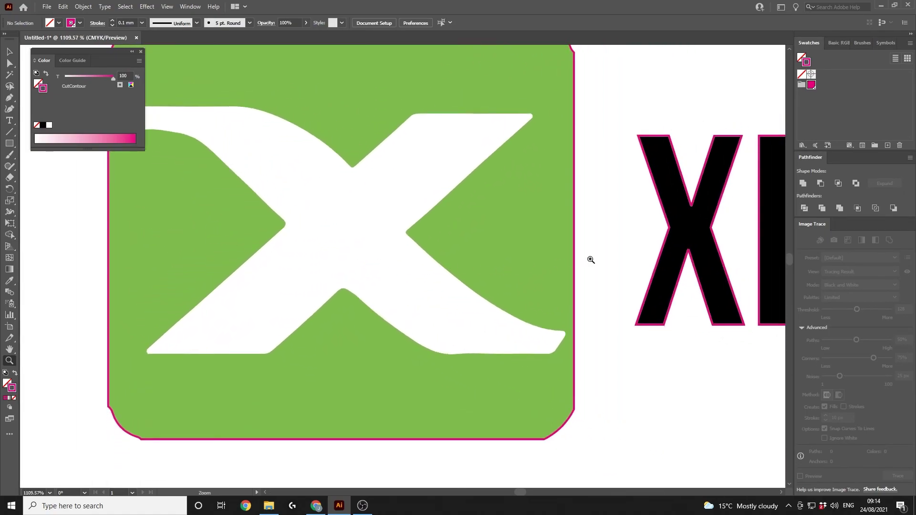
{"action": "scroll", "coordinate": [573, 262], "scroll_direction": "down", "scroll_amount": 4}
{"action": "mouse_move", "coordinate": [519, 491]}
{"action": "left_mouse_down"}
{"action": "mouse_move", "coordinate": [539, 491]}
{"action": "mouse_move", "coordinate": [523, 491]}
{"action": "left_mouse_up"}
{"action": "left_click", "coordinate": [484, 407], "text": "alt"}
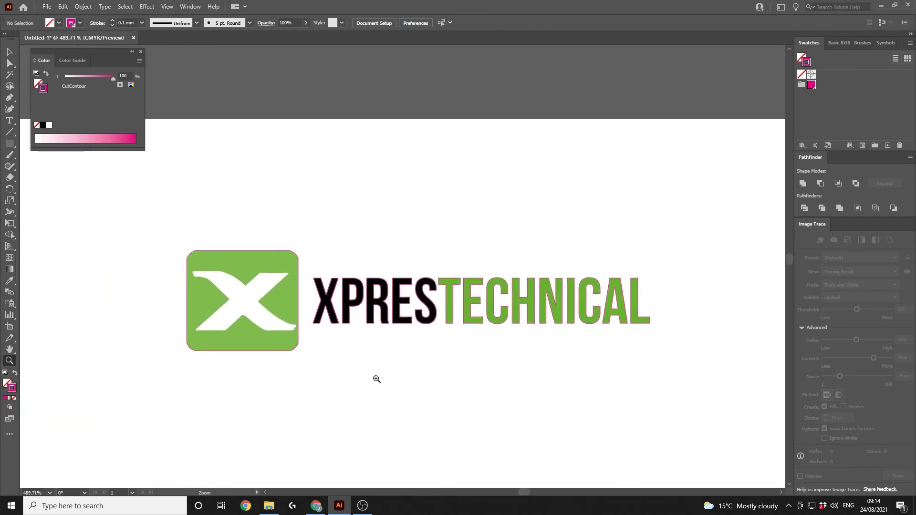
{"action": "left_click", "coordinate": [378, 379], "text": "alt"}
{"action": "scroll", "coordinate": [506, 399], "scroll_direction": "down", "scroll_amount": 2}
{"action": "left_click", "coordinate": [9, 51]}
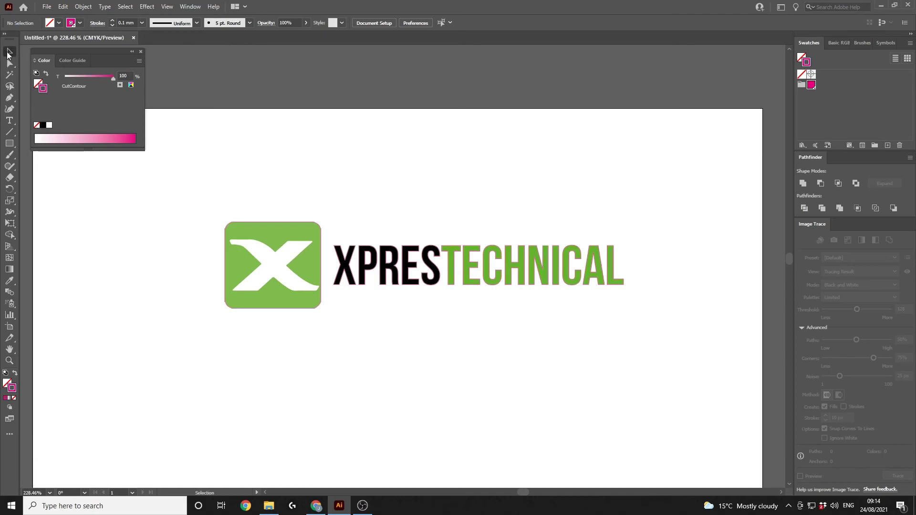